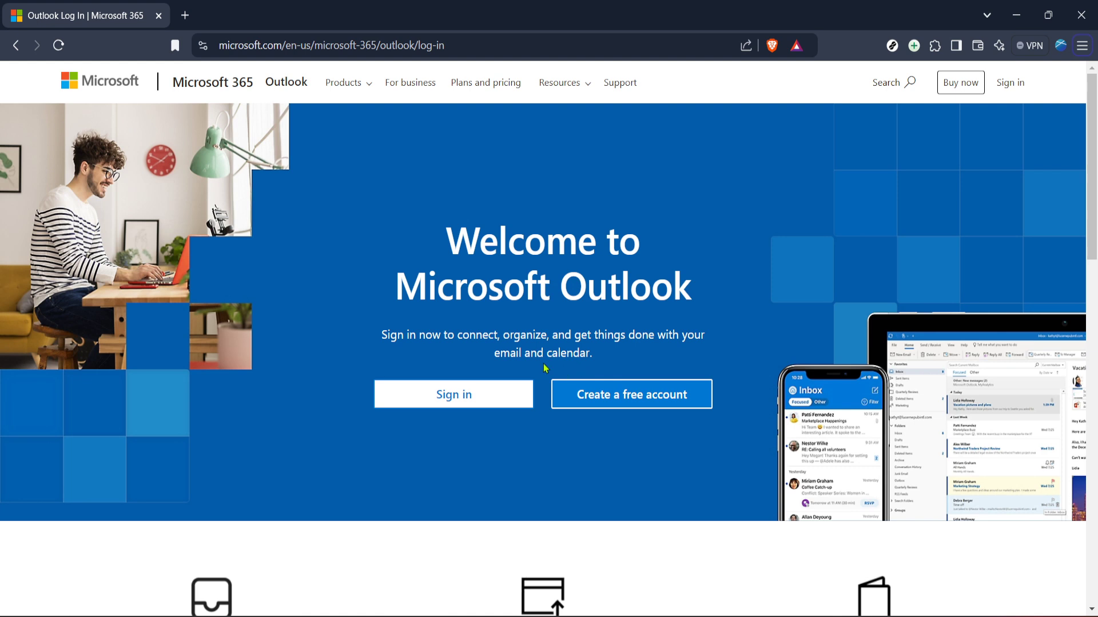
Sign in to the Outlook on the web mail account
{"action": "left_click", "coordinate": [505, 400]}
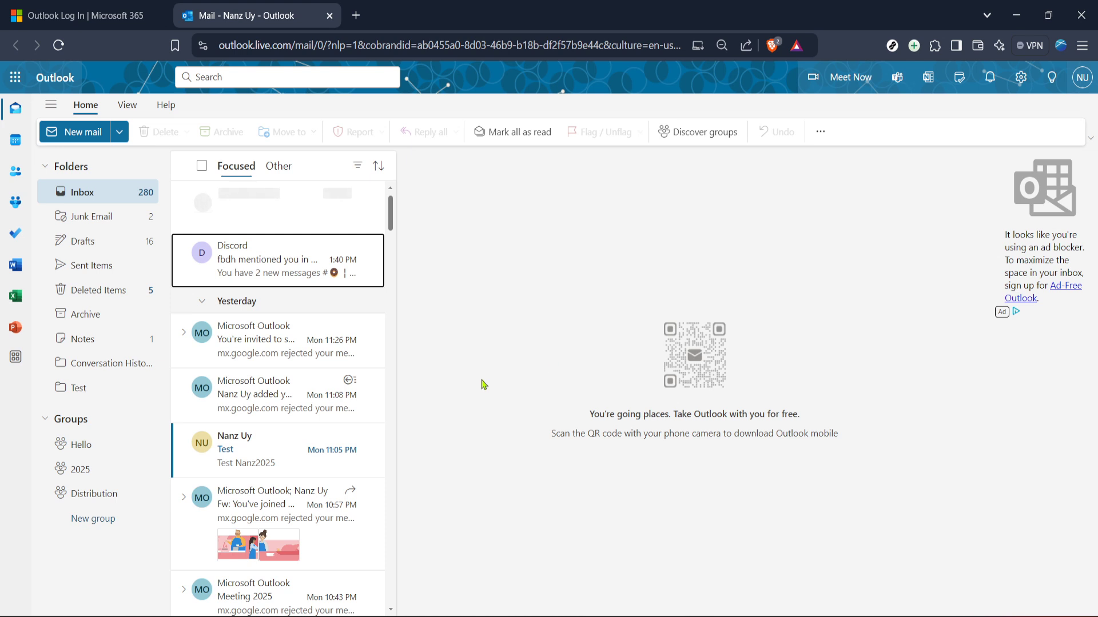
{"action": "mouse_move", "coordinate": [94, 216]}
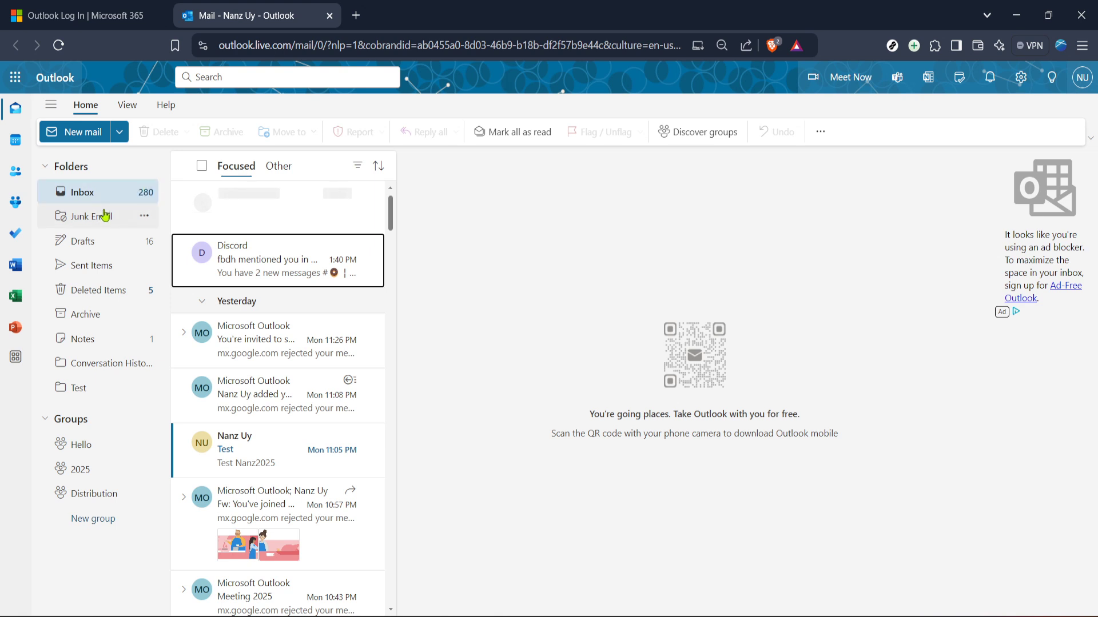
Open the HighLevel 'SaaSPRENEUR LIVE Is Coming!' message from Junk Email
{"action": "left_click", "coordinate": [103, 216]}
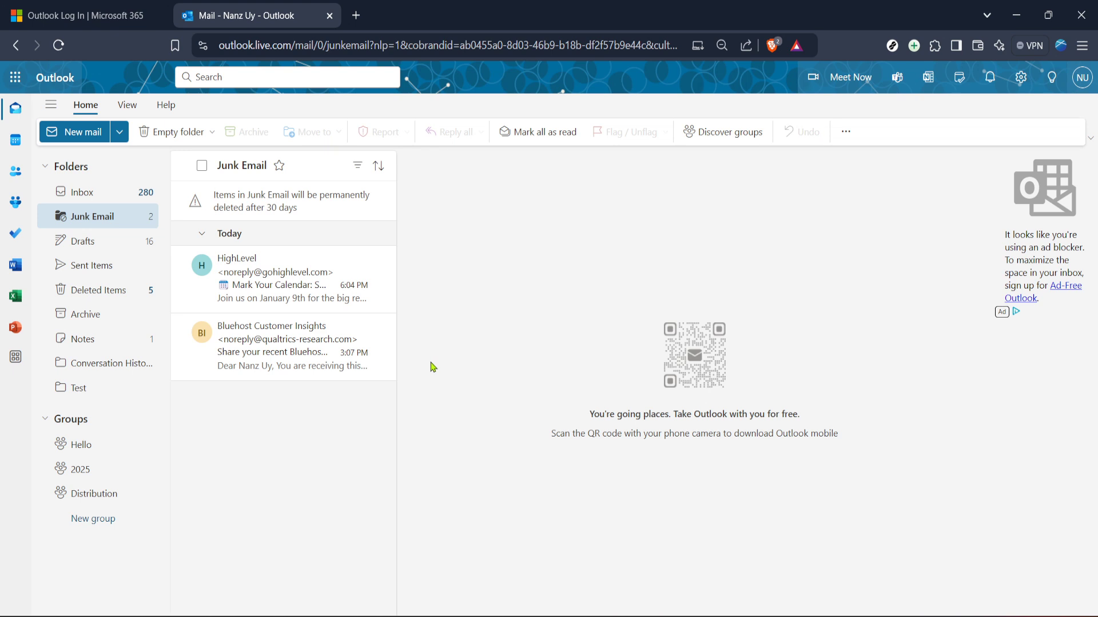
{"action": "mouse_move", "coordinate": [258, 274]}
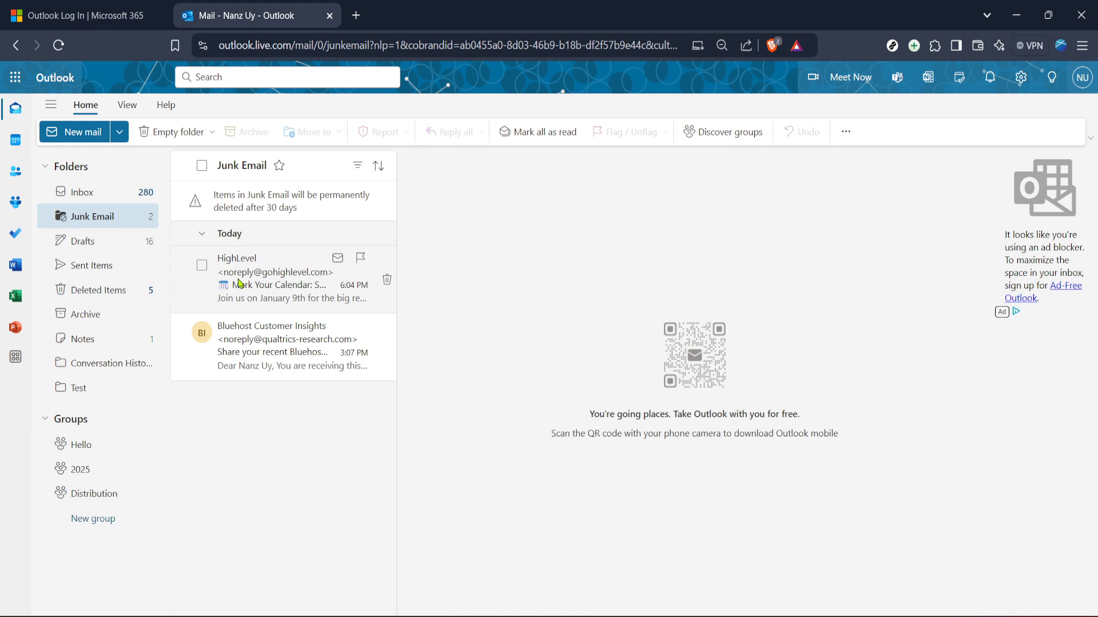
{"action": "left_click", "coordinate": [200, 267]}
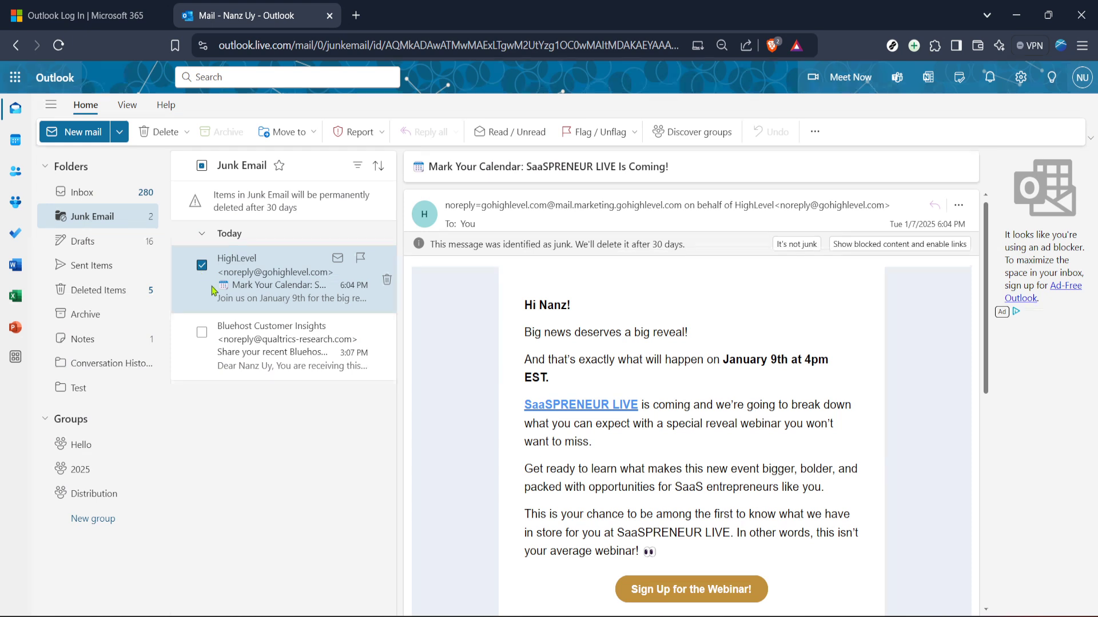
Open the context menu on the HighLevel junk message to reach Report
{"action": "right_click", "coordinate": [287, 292]}
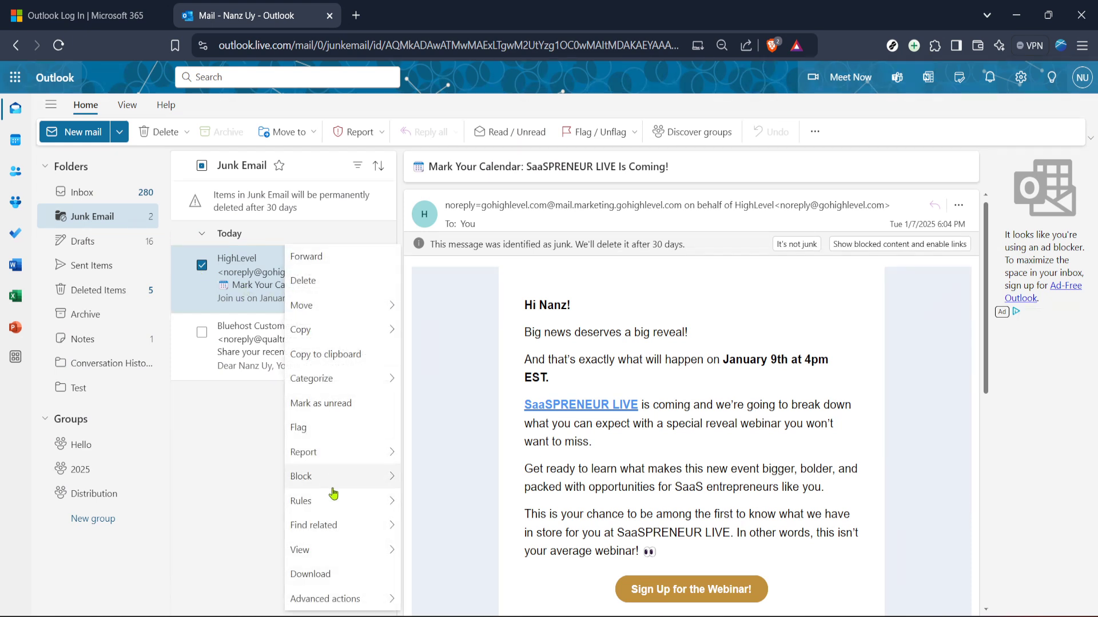